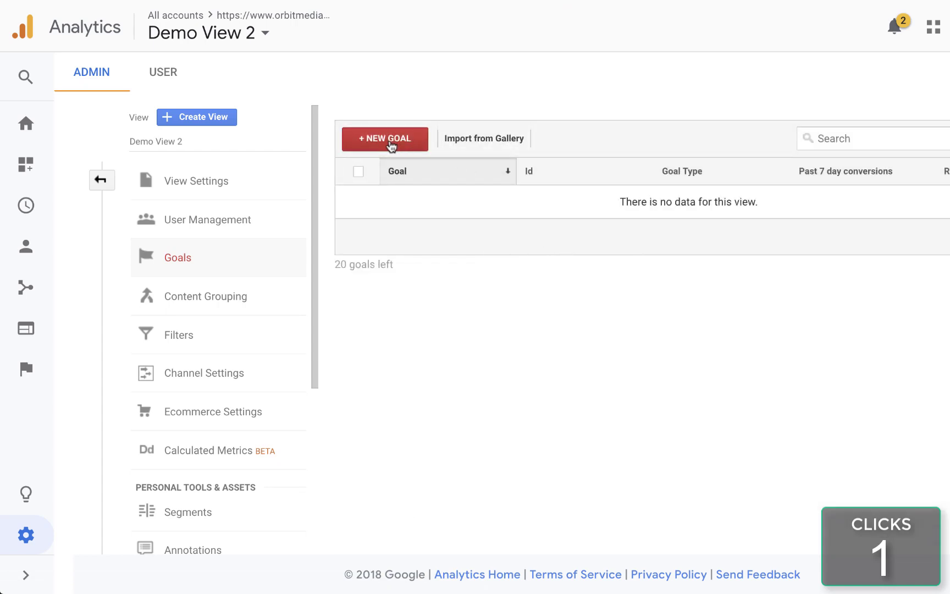
- Create a new goal named "Contact Form Submission" with the Destination type and continue to its details
{"action": "left_click", "coordinate": [388, 139]}
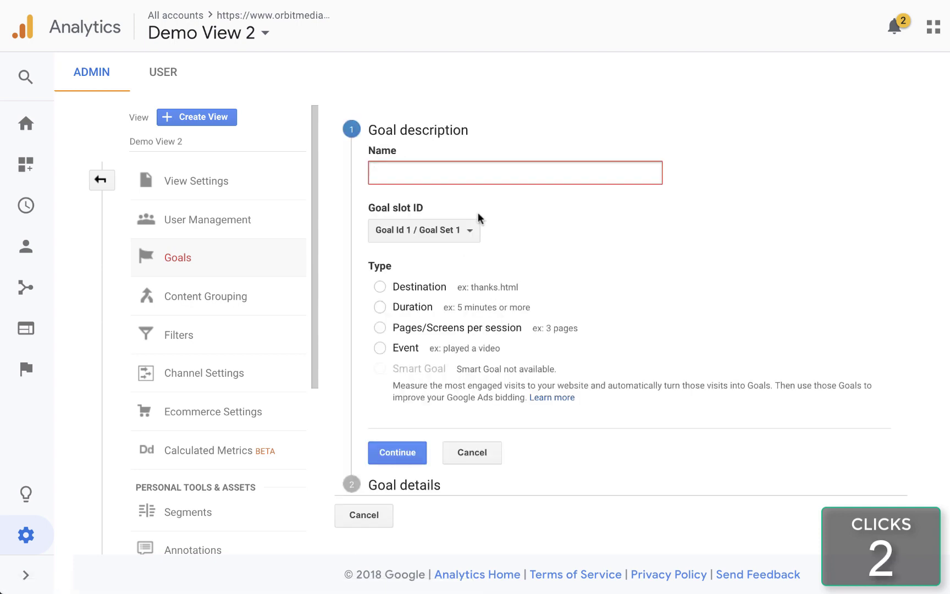
{"action": "type", "text": "Contact F"}
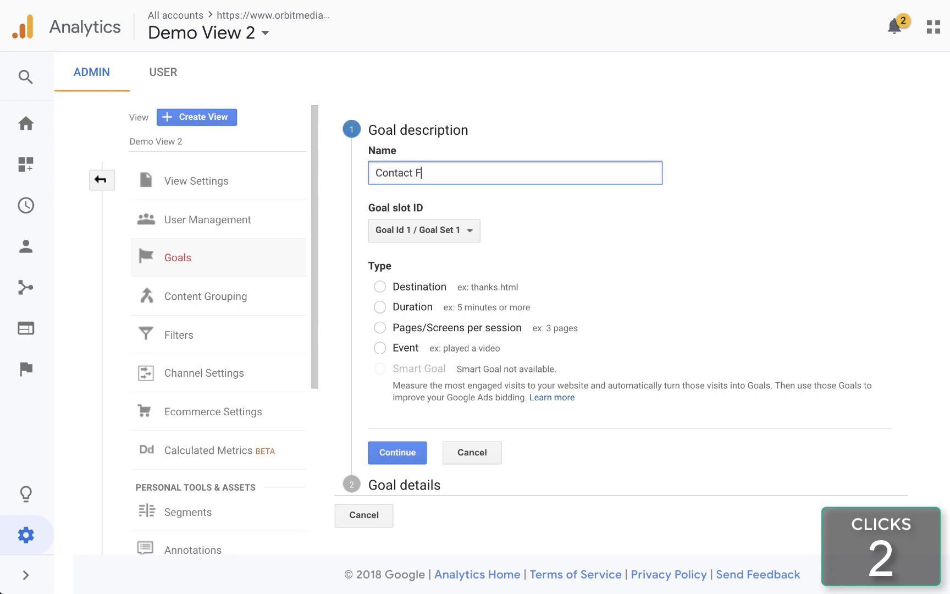
{"action": "type", "text": "orm Submission"}
{"action": "left_click", "coordinate": [378, 290]}
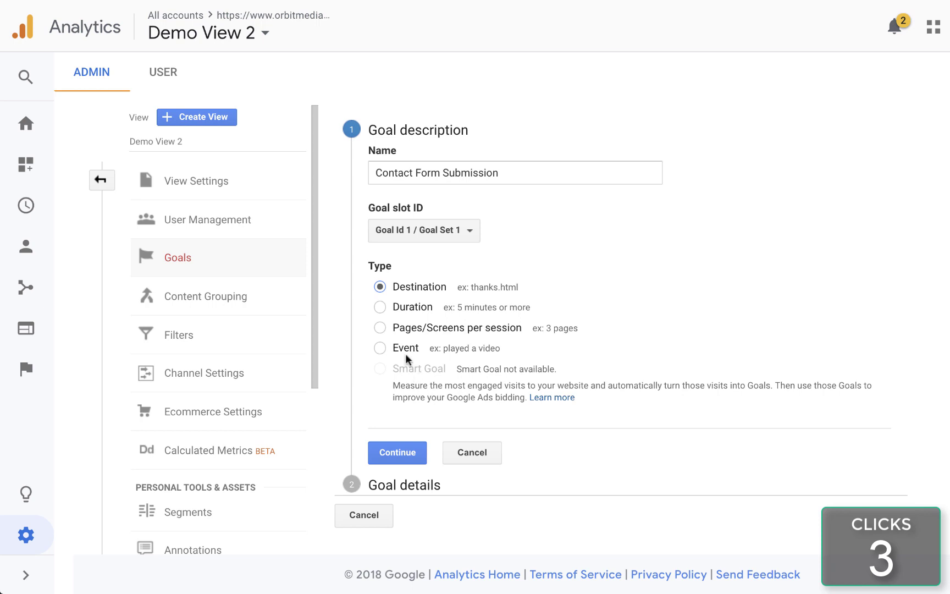
{"action": "left_click", "coordinate": [405, 457]}
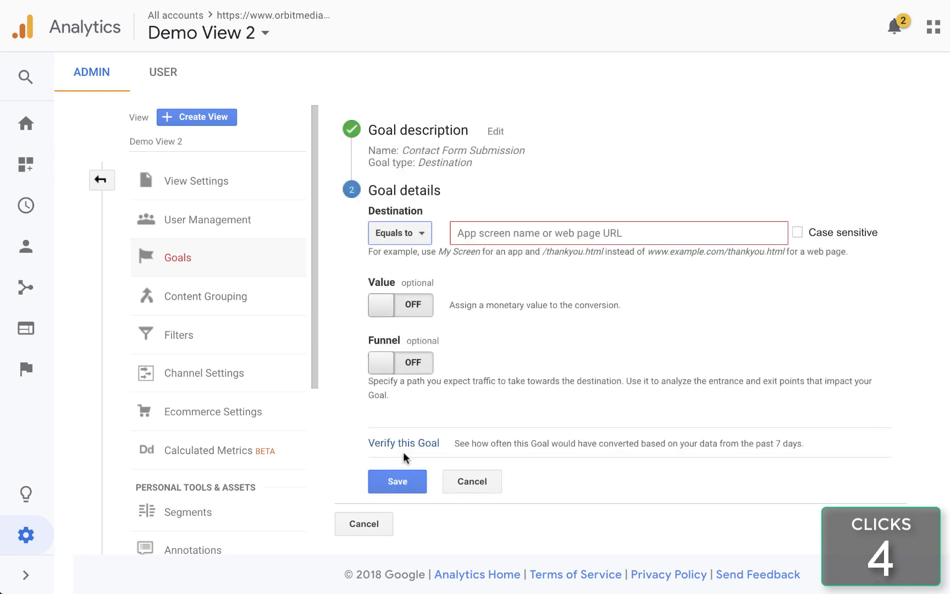
- Set the goal's destination to equal /thank-you/ and assign the conversion a value of 1 USD
{"action": "key", "text": "Tab"}
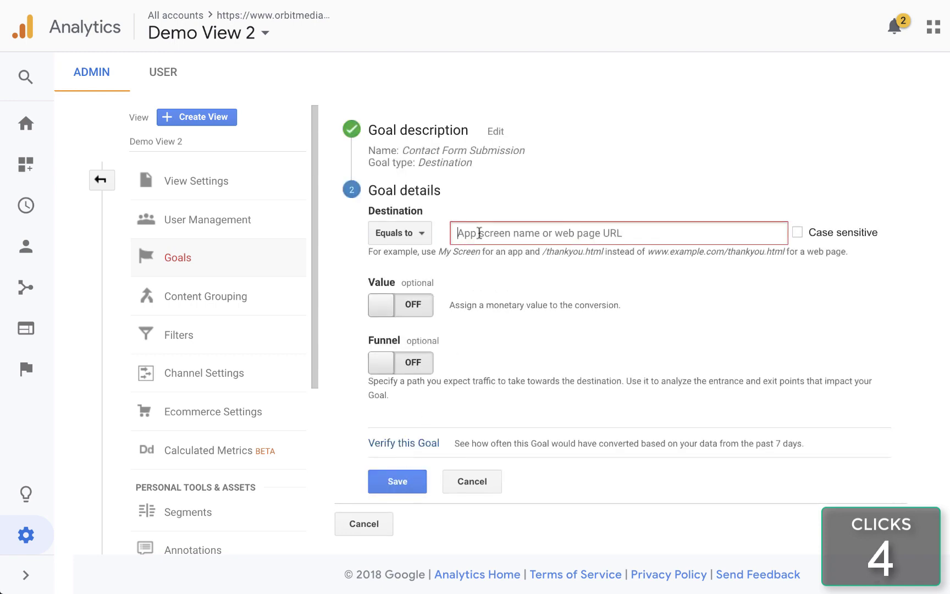
{"action": "left_click", "coordinate": [479, 233]}
{"action": "type", "text": "/"}
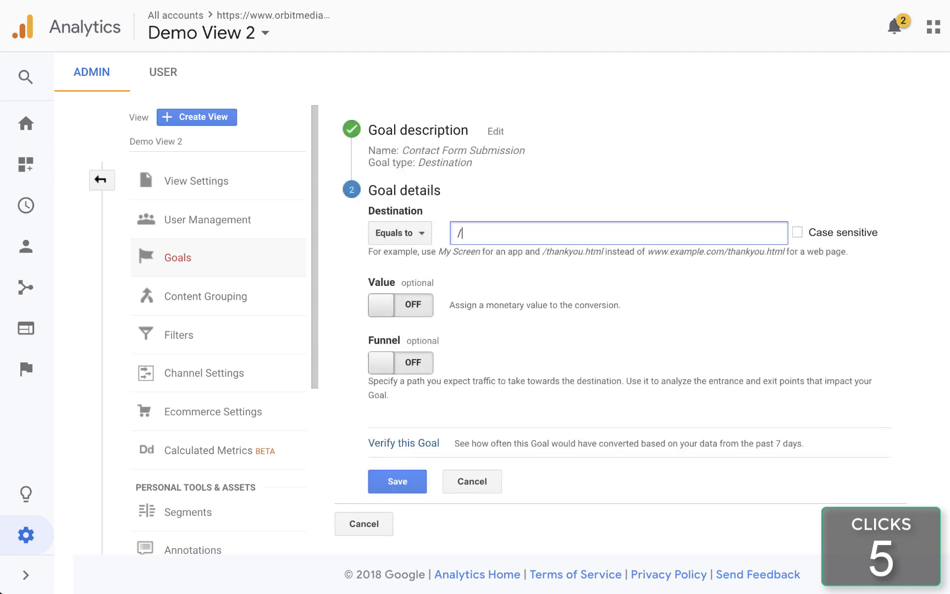
{"action": "type", "text": "thank-you/"}
{"action": "left_click_drag", "start_coordinate": [529, 233], "coordinate": [717, 250]}
{"action": "left_click", "coordinate": [459, 256]}
{"action": "left_click", "coordinate": [568, 233]}
{"action": "left_click", "coordinate": [416, 311]}
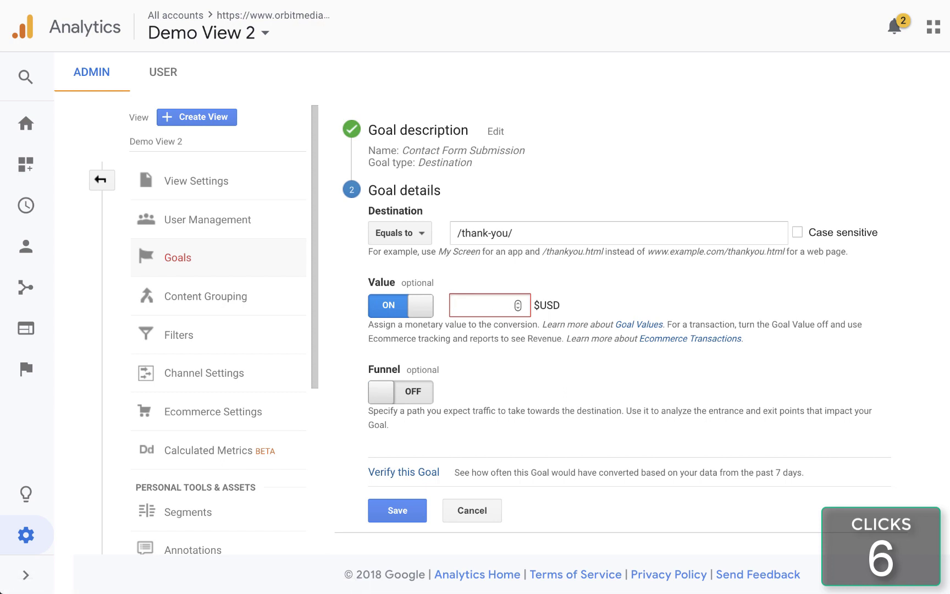
{"action": "type", "text": "1"}
- Enable the goal's funnel and define its first step as "Contact Page" with the page /contact/, marked as required
{"action": "left_click", "coordinate": [418, 393]}
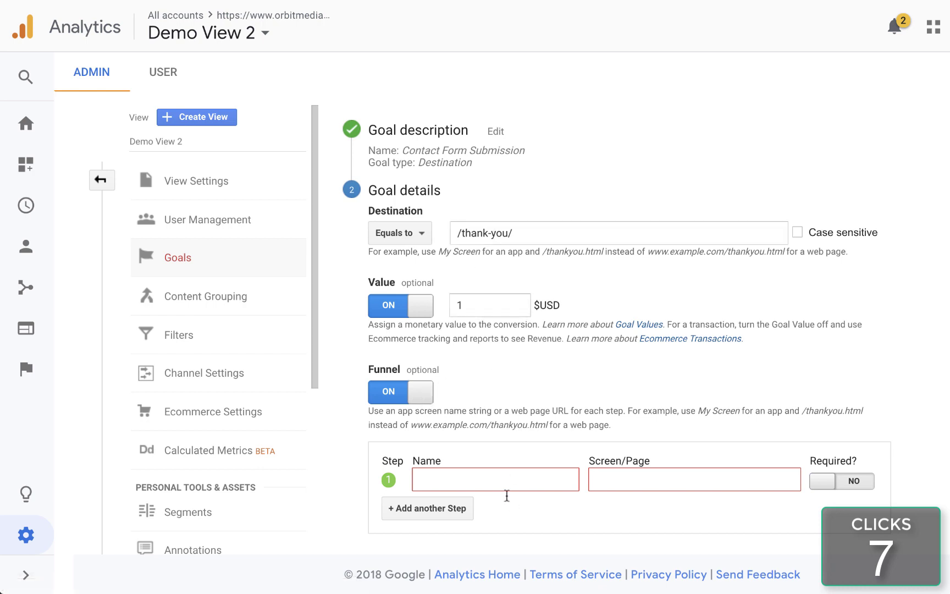
{"action": "left_click", "coordinate": [500, 480]}
{"action": "type", "text": "Contac"}
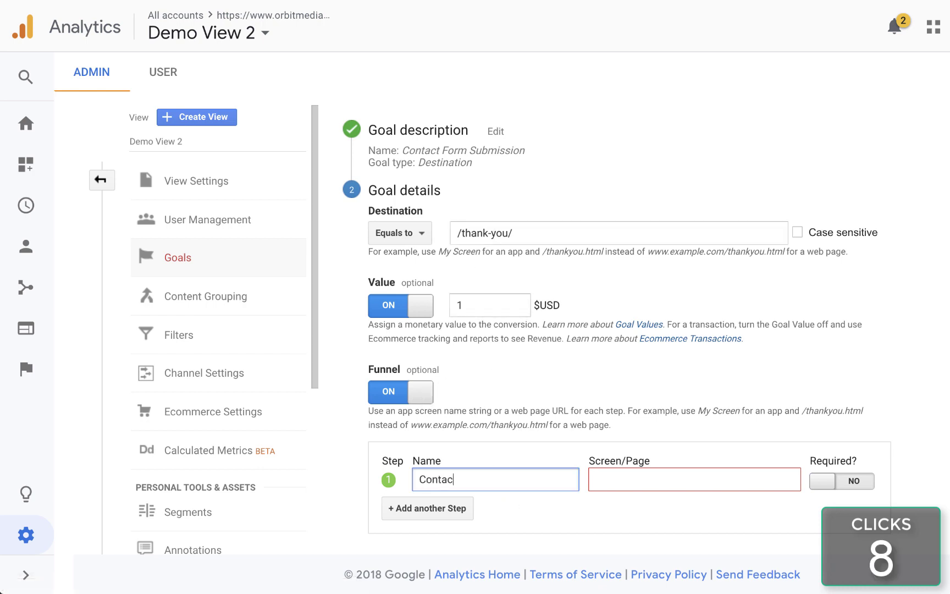
{"action": "type", "text": "t Page"}
{"action": "key", "text": "Tab"}
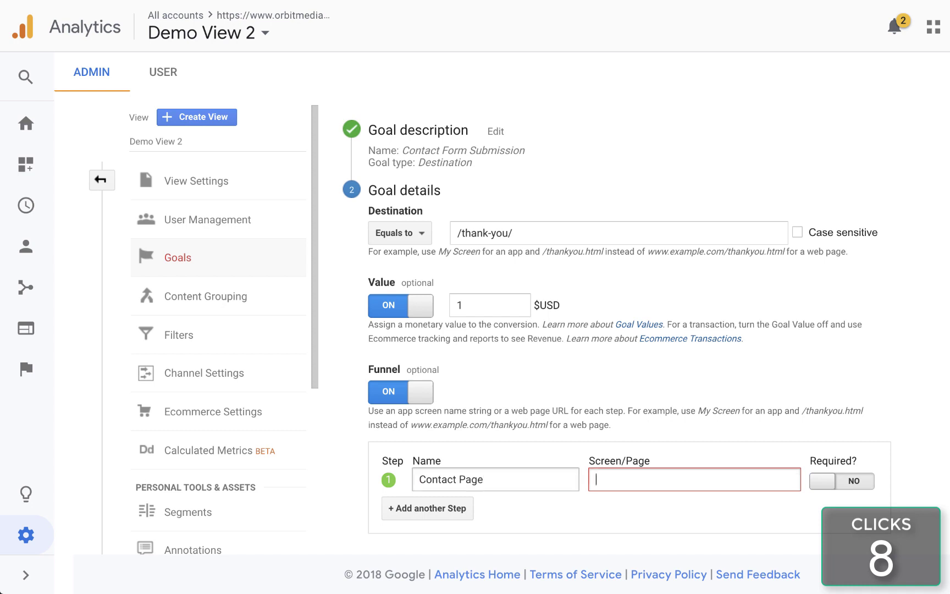
{"action": "type", "text": "/contact/"}
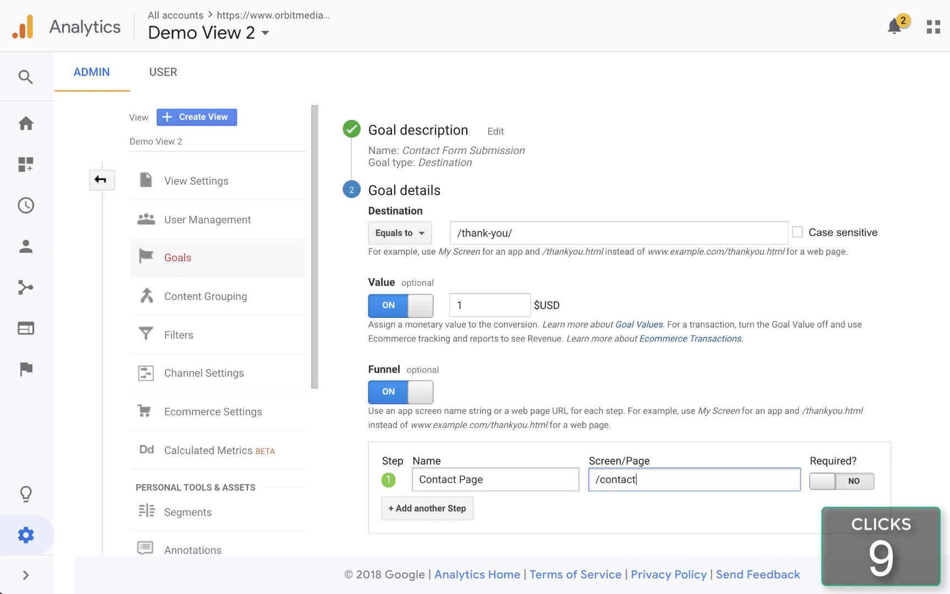
{"action": "left_click", "coordinate": [828, 482]}
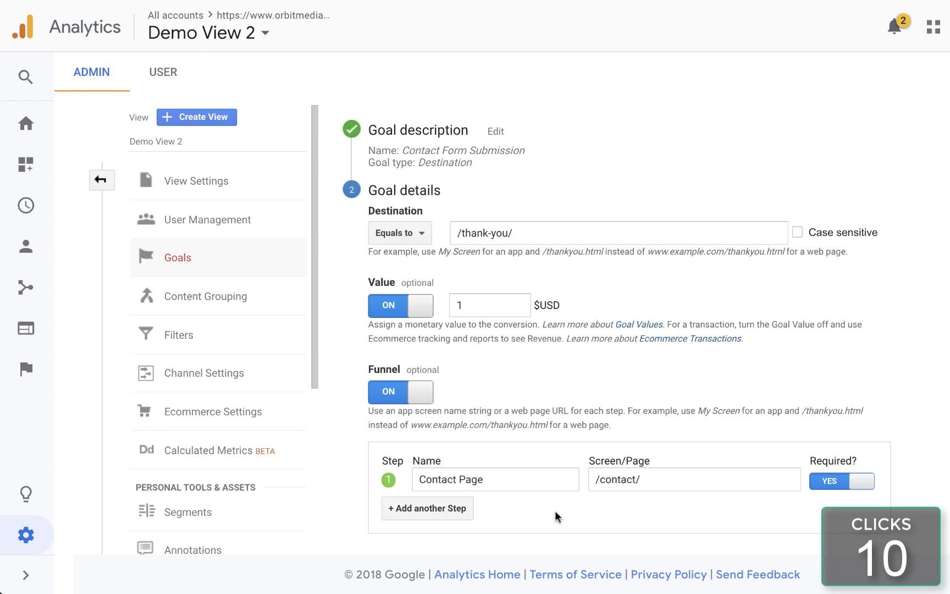
- Verify the goal against the past 7 days of data and save it
{"action": "scroll", "coordinate": [554, 510], "scroll_direction": "down", "scroll_amount": 2}
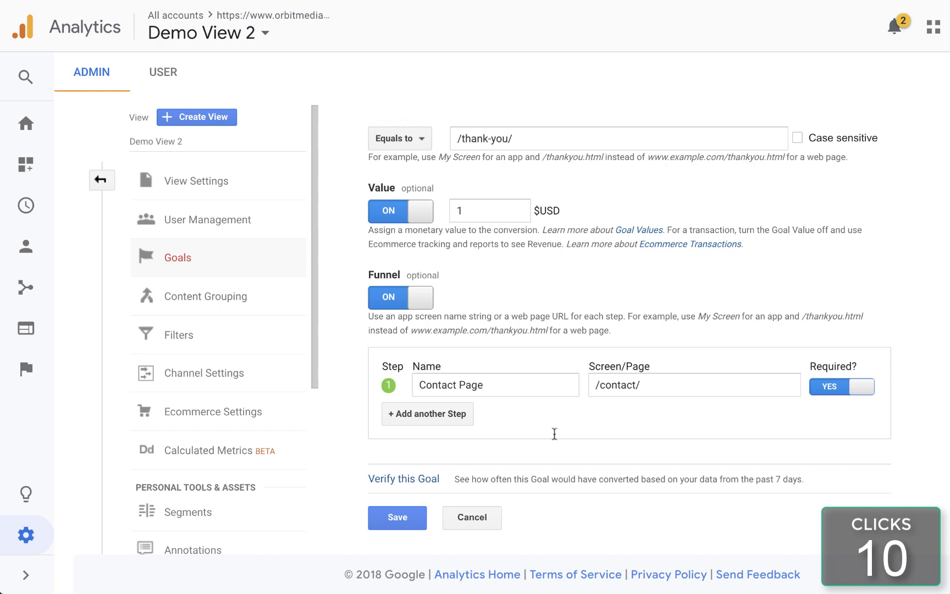
{"action": "left_click", "coordinate": [397, 480]}
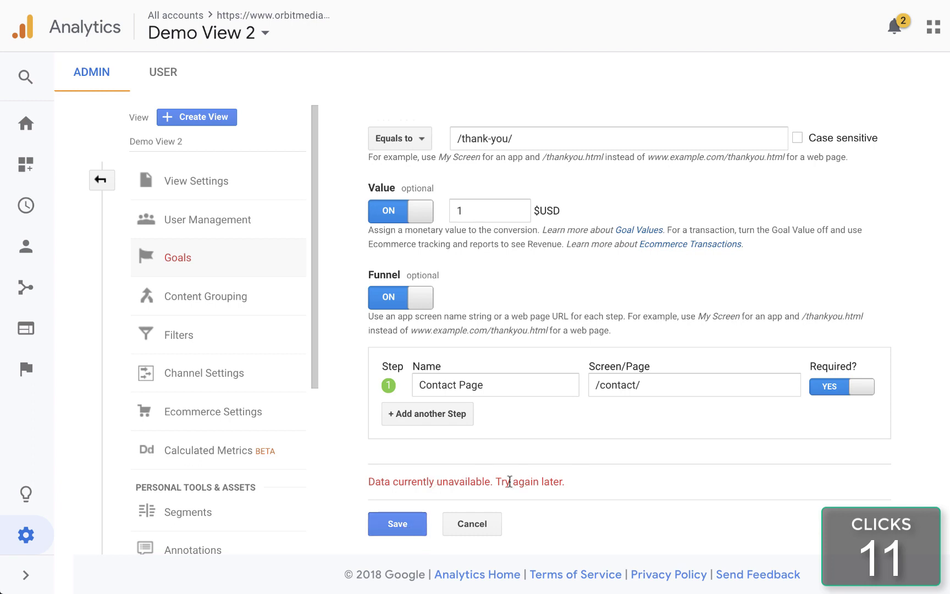
{"action": "left_click", "coordinate": [397, 525]}
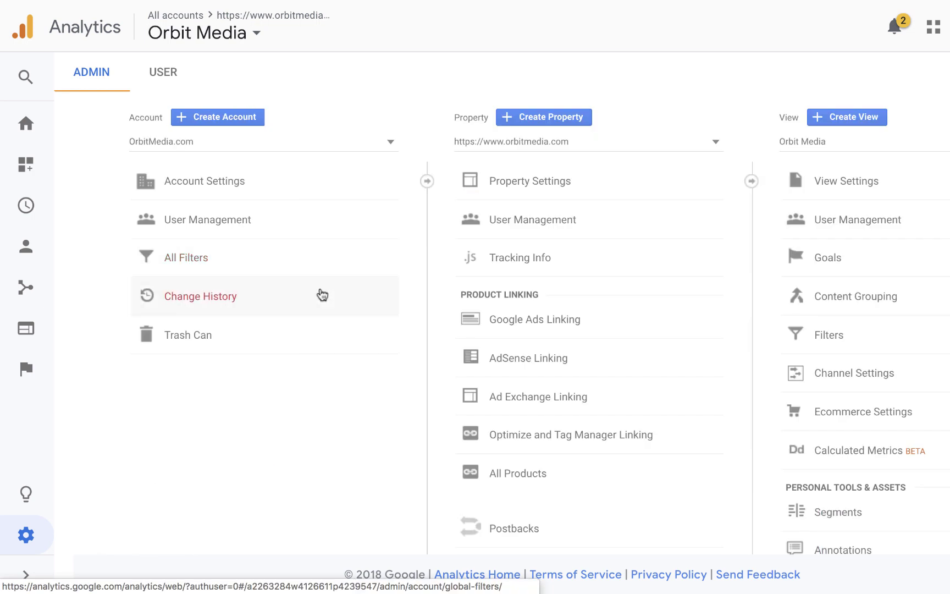
- View the Acquisition Channels report with conversions shown for Goal 2: Newsletter Subscriber from Blog or Footer
{"action": "left_click", "coordinate": [24, 291]}
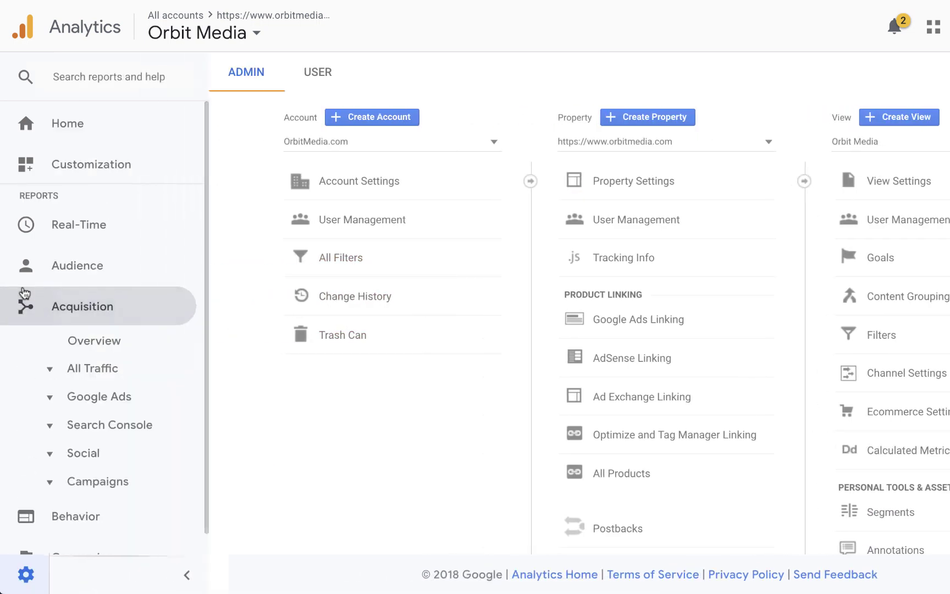
{"action": "left_click", "coordinate": [96, 367]}
{"action": "left_click", "coordinate": [98, 395]}
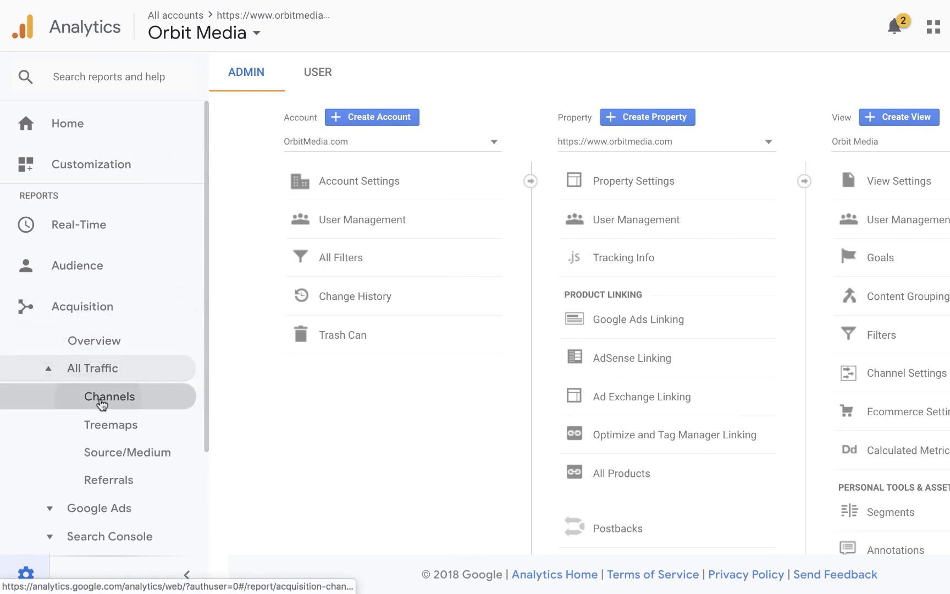
{"action": "scroll", "coordinate": [467, 373], "scroll_direction": "down", "scroll_amount": 5}
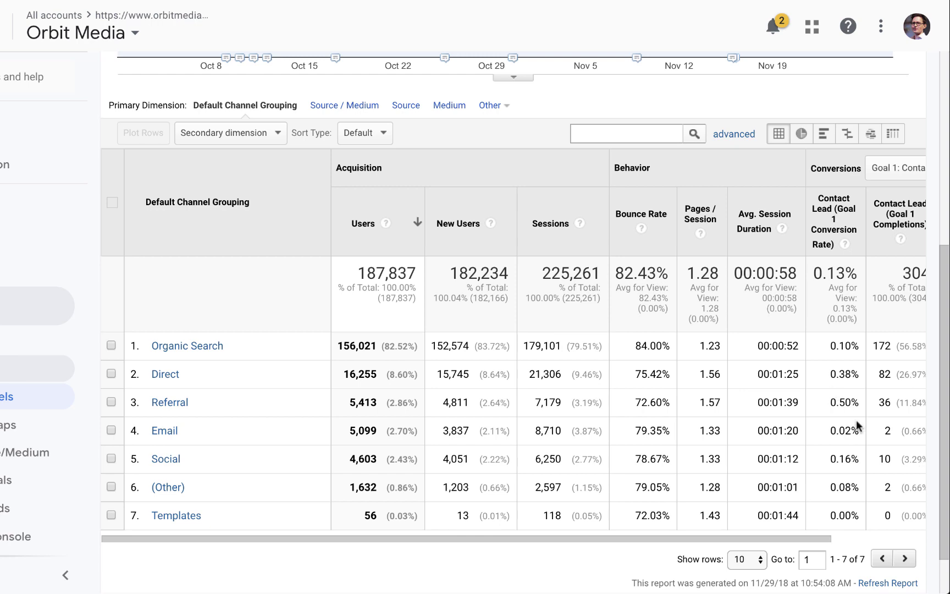
{"action": "left_click", "coordinate": [884, 173]}
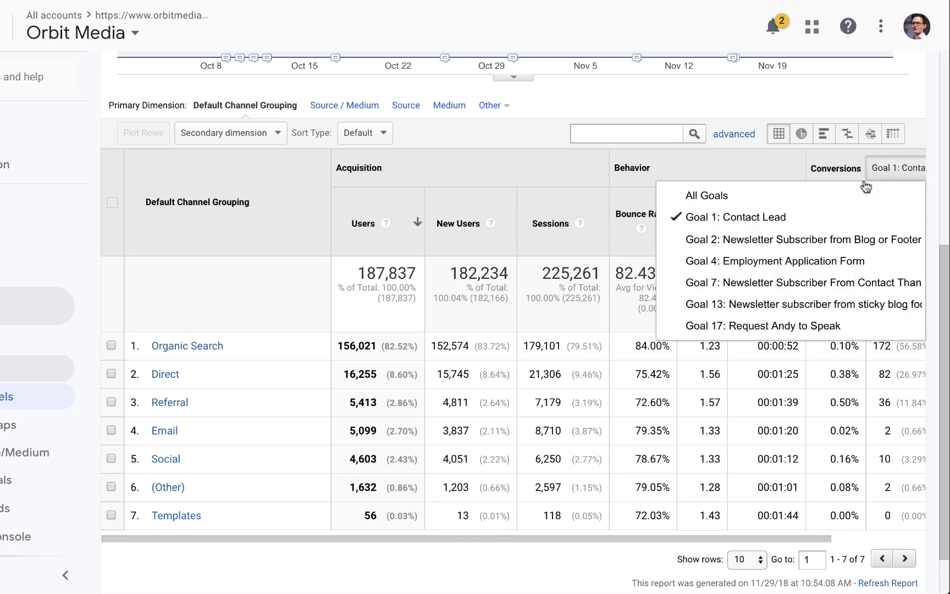
{"action": "left_click", "coordinate": [776, 239]}
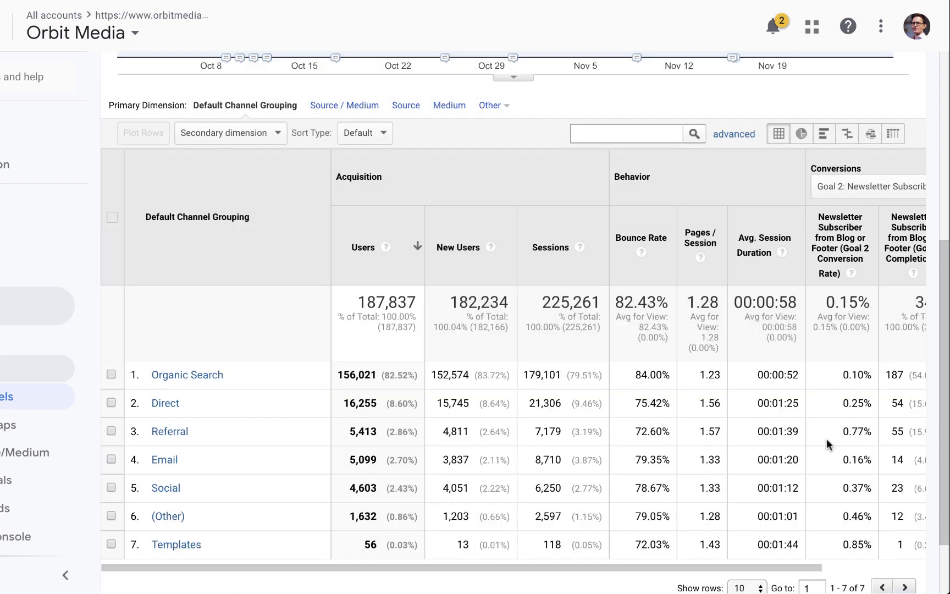
- View the Overview report for goals under Conversions
{"action": "scroll", "coordinate": [110, 457], "scroll_direction": "down", "scroll_amount": 3}
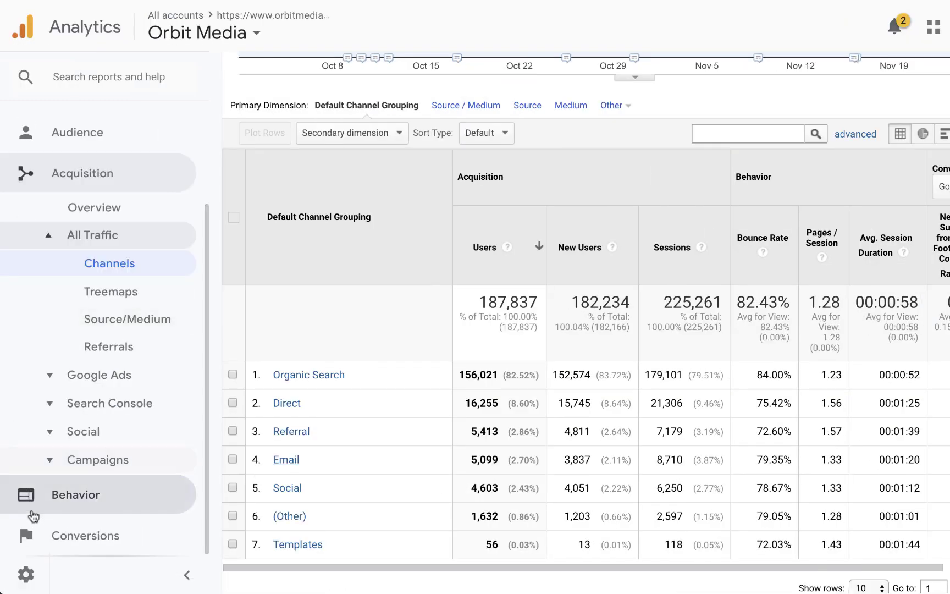
{"action": "left_click", "coordinate": [60, 535]}
{"action": "left_click", "coordinate": [82, 468]}
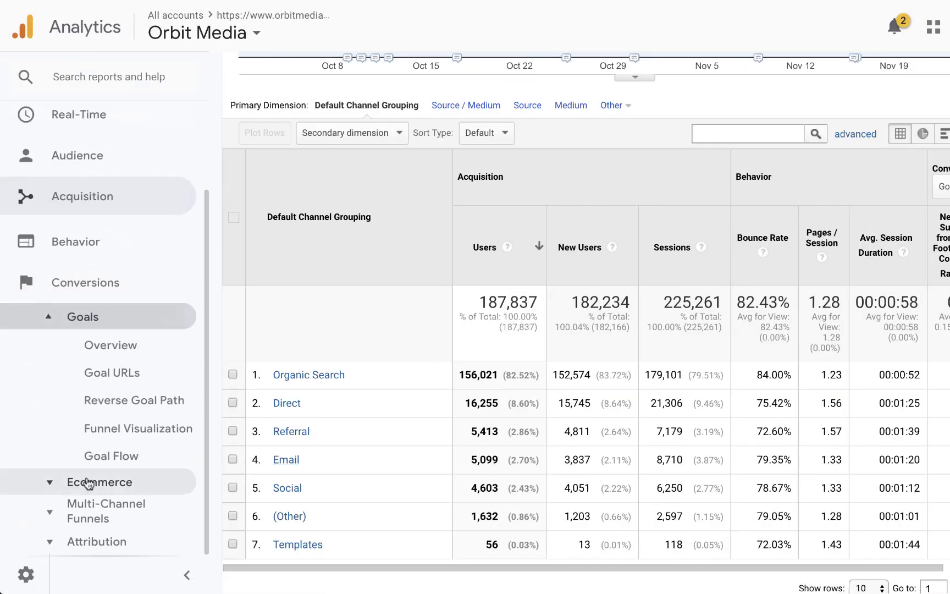
{"action": "left_click", "coordinate": [115, 348]}
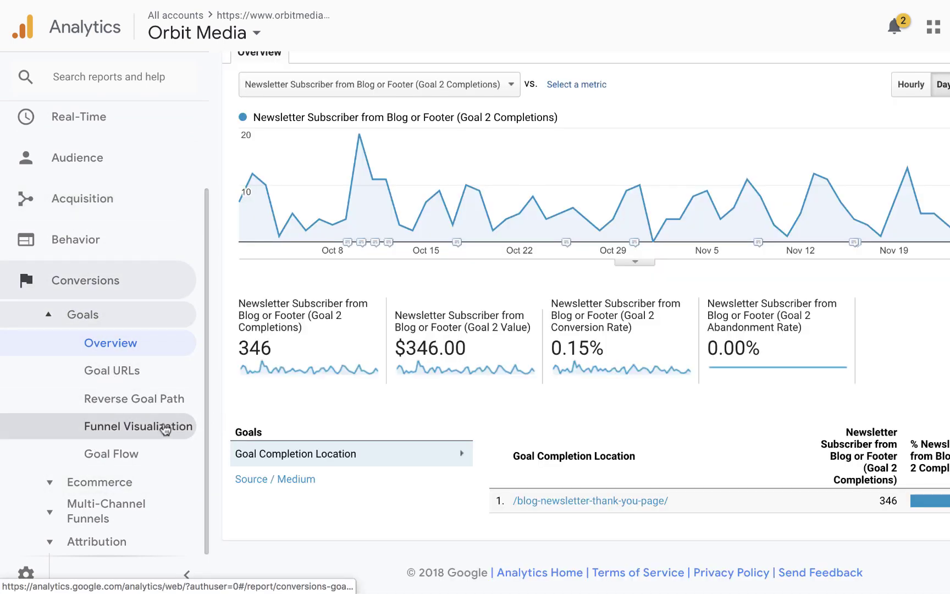
- Examine the Funnel Visualization report for the Contact Lead goal, including its Contact Us Page step
{"action": "left_click", "coordinate": [165, 427]}
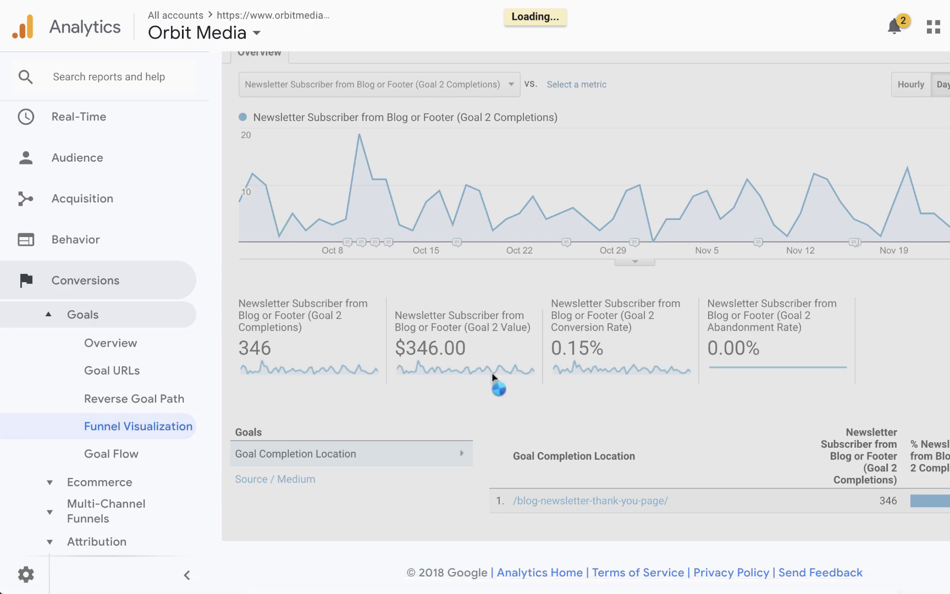
{"action": "scroll", "coordinate": [506, 379], "scroll_direction": "down", "scroll_amount": 2}
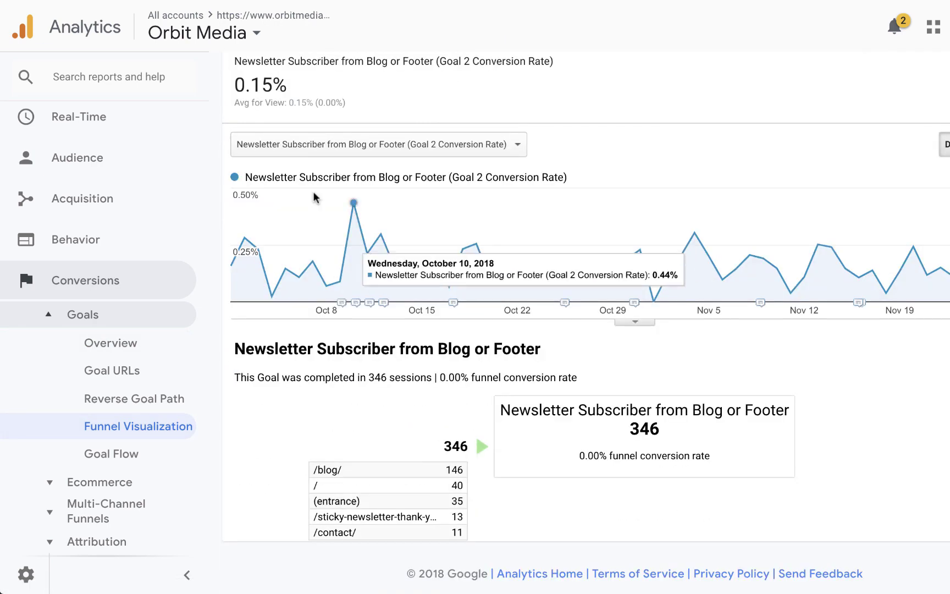
{"action": "left_click", "coordinate": [277, 144]}
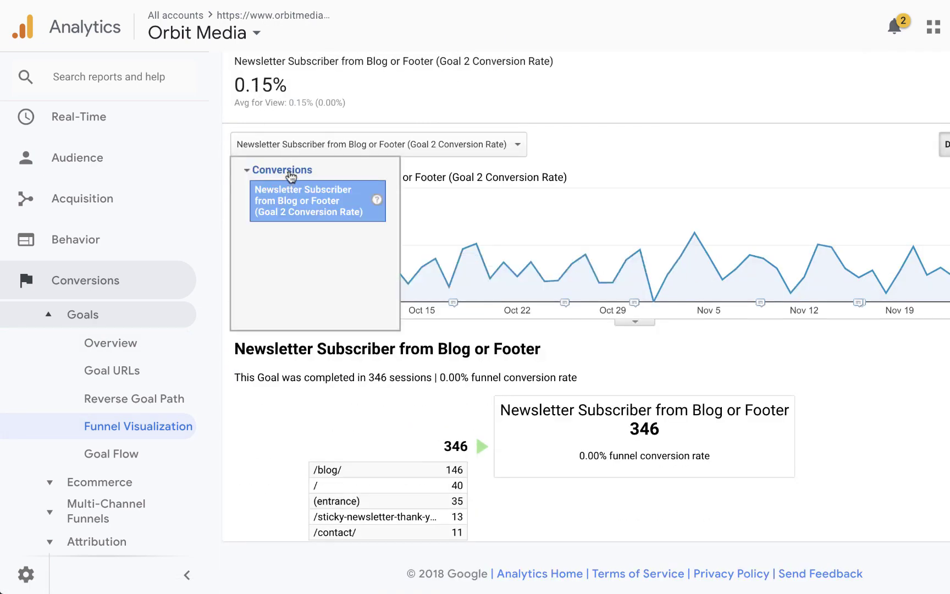
{"action": "scroll", "coordinate": [289, 165], "scroll_direction": "up", "scroll_amount": 3}
{"action": "left_click", "coordinate": [290, 162]}
{"action": "left_click", "coordinate": [290, 191]}
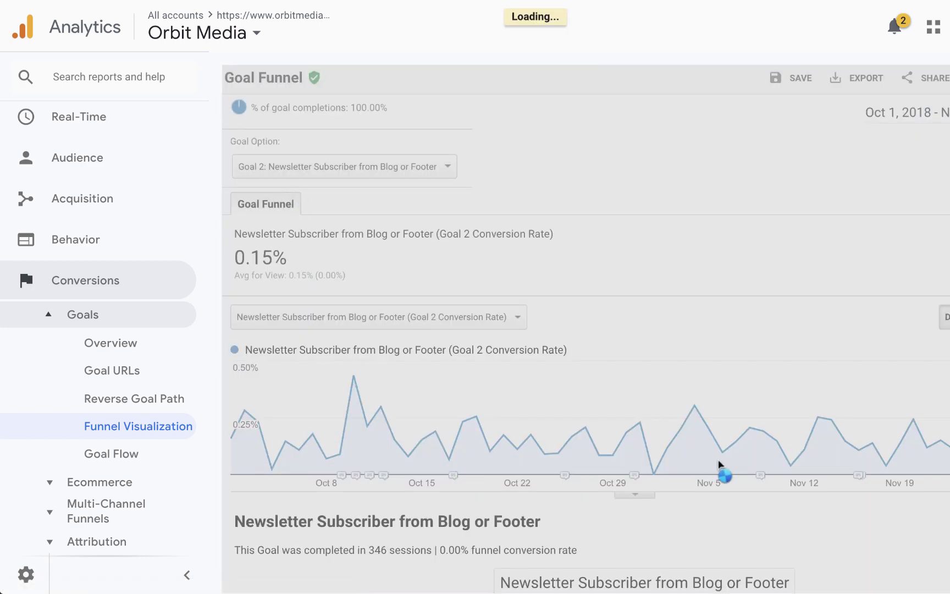
{"action": "scroll", "coordinate": [706, 388], "scroll_direction": "down", "scroll_amount": 3}
{"action": "scroll", "coordinate": [648, 324], "scroll_direction": "down", "scroll_amount": 2}
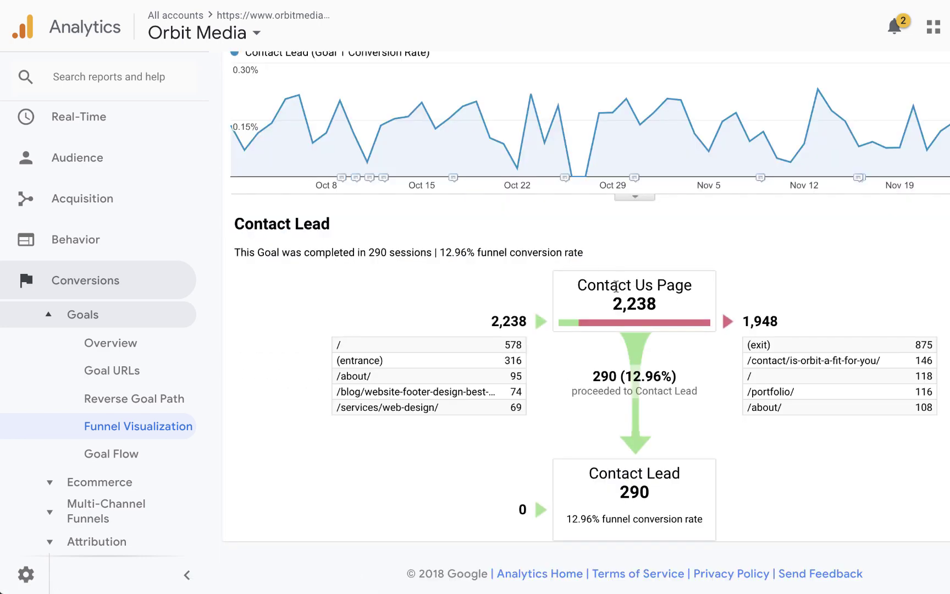
{"action": "left_click_drag", "start_coordinate": [577, 284], "coordinate": [694, 284]}
{"action": "left_click", "coordinate": [699, 284]}
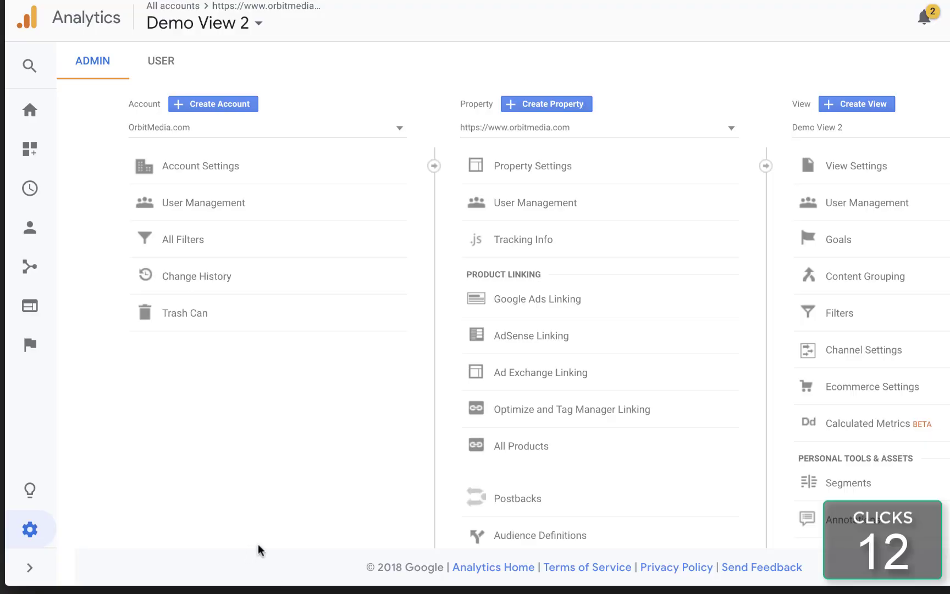
- Add a new filter named "Orbit Office" to Demo View 2
{"action": "left_click", "coordinate": [827, 317]}
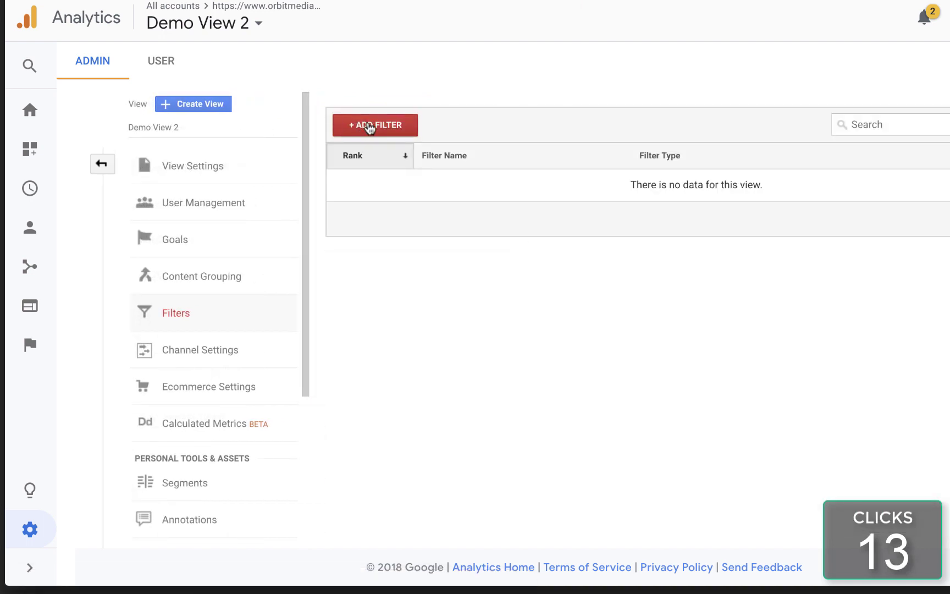
{"action": "left_click", "coordinate": [369, 129]}
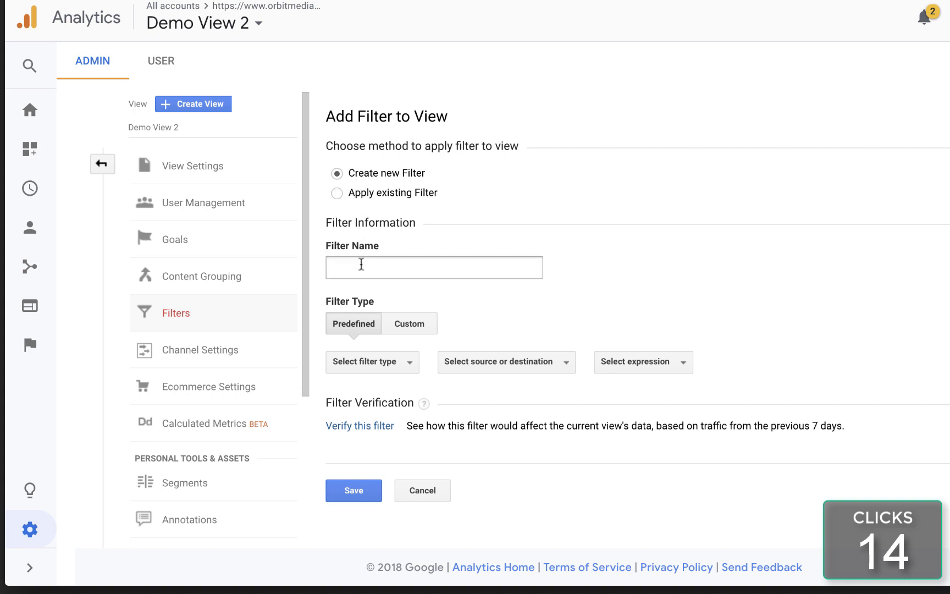
{"action": "left_click", "coordinate": [361, 265]}
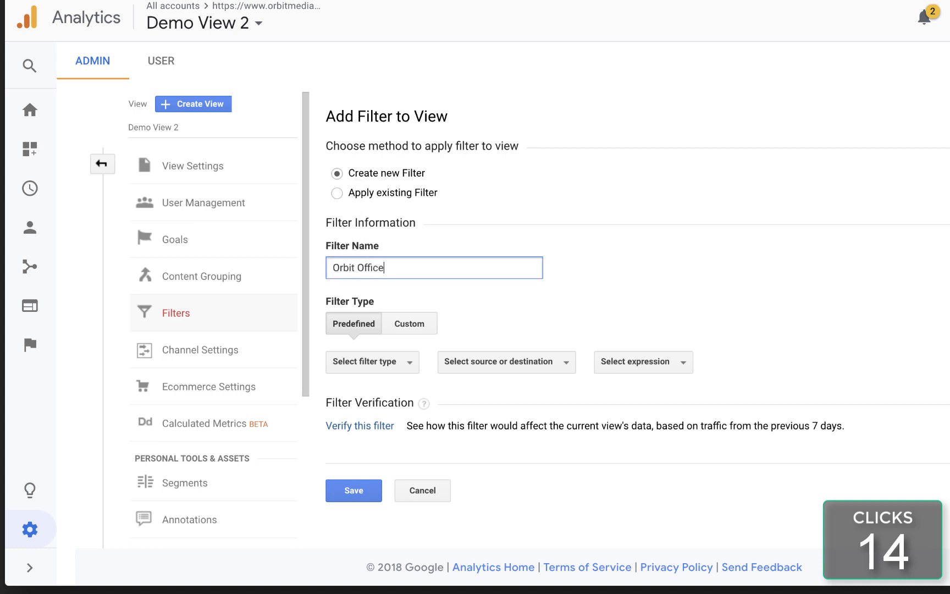
- Configure the Orbit Office filter as a predefined filter that excludes traffic from the IP addresses that are equal to a given address
{"action": "left_click", "coordinate": [362, 368]}
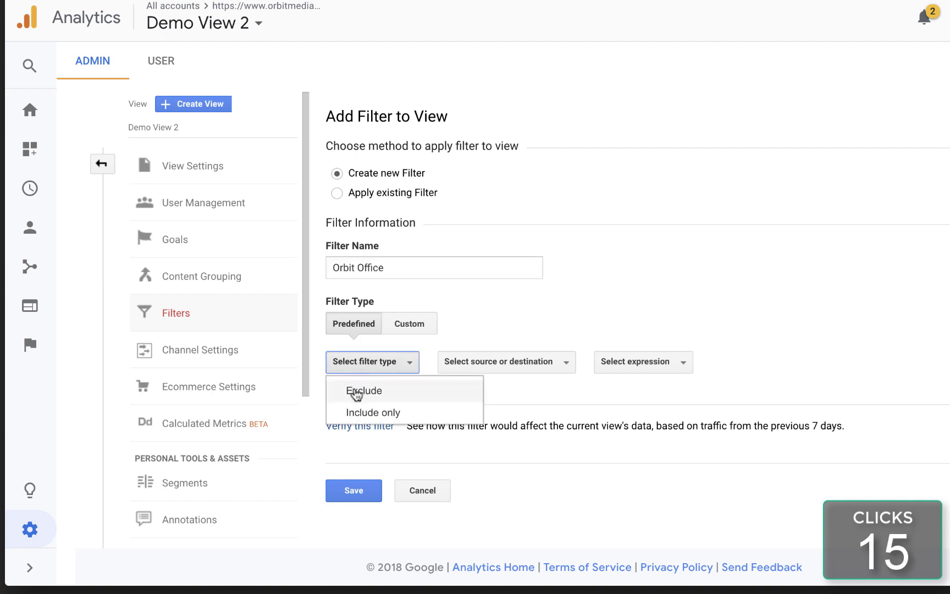
{"action": "left_click", "coordinate": [356, 391]}
{"action": "left_click", "coordinate": [439, 369]}
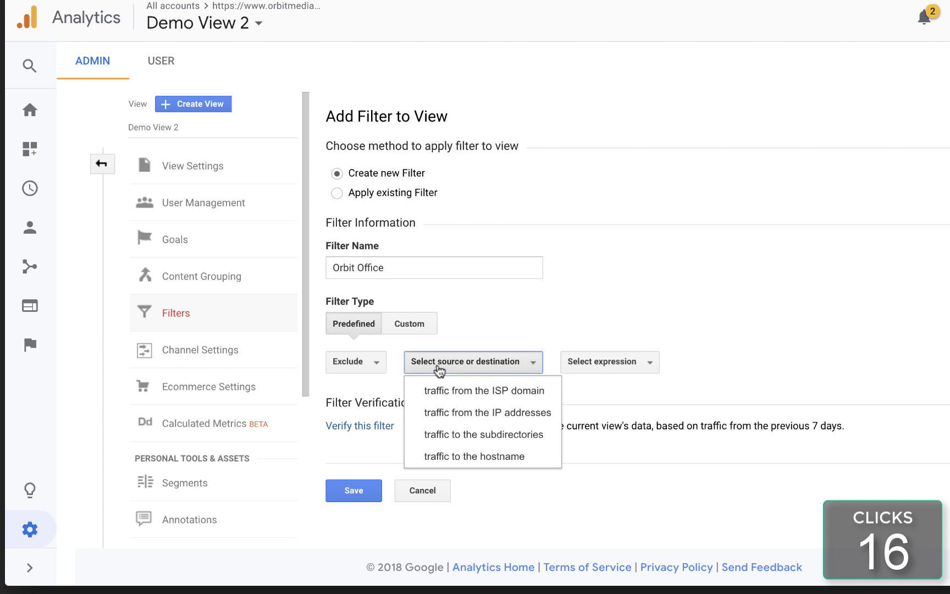
{"action": "left_click", "coordinate": [445, 415]}
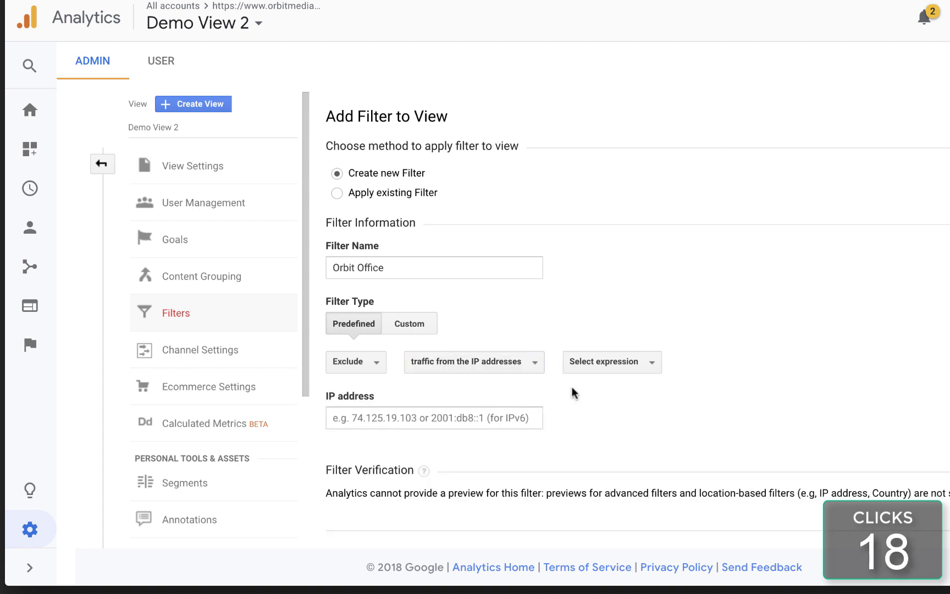
{"action": "left_click", "coordinate": [603, 367]}
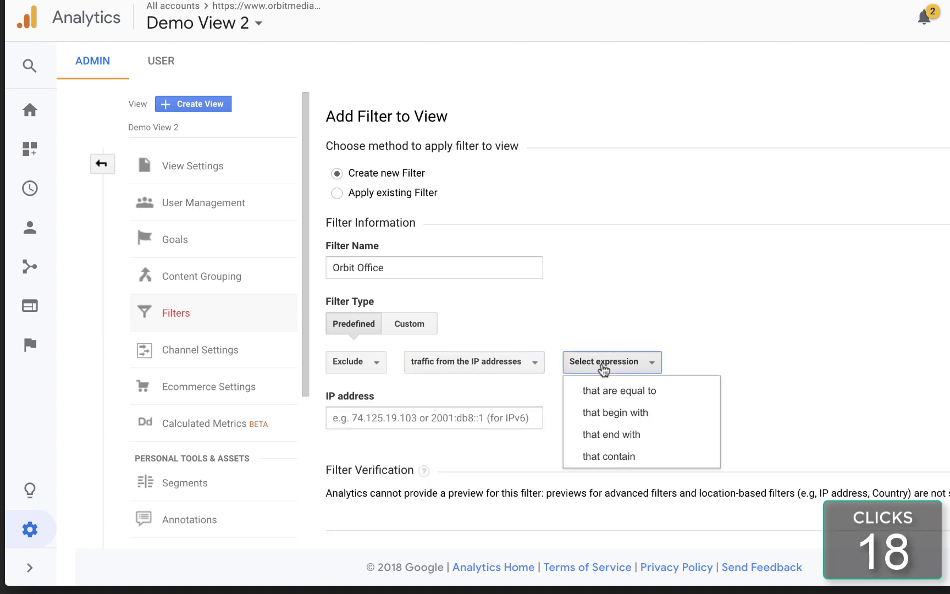
{"action": "left_click", "coordinate": [599, 396]}
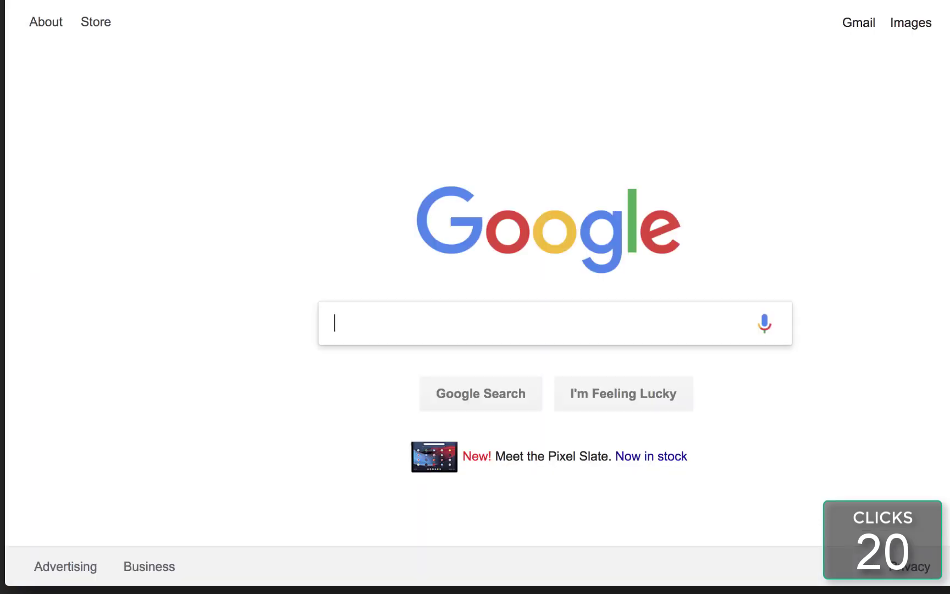
- Switch to Google Search, search for "what is my ip" and copy the public IP address
{"action": "left_click", "coordinate": [404, 348]}
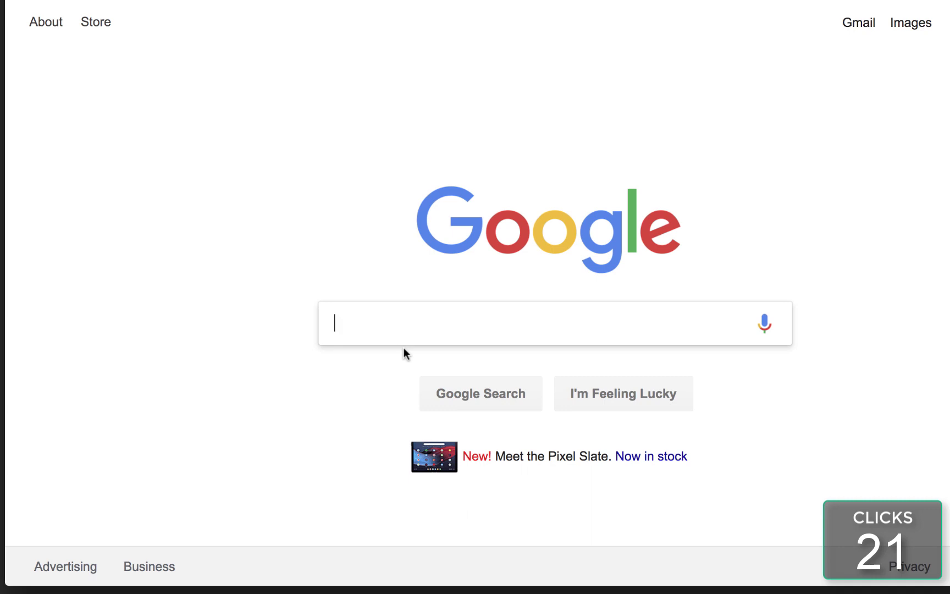
{"action": "type", "text": "wha"}
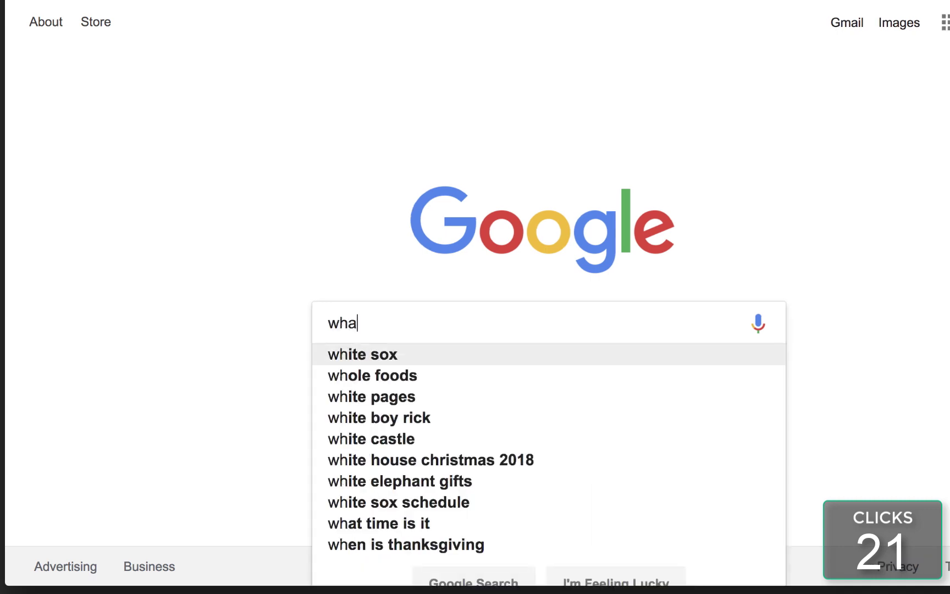
{"action": "type", "text": "t is my ip"}
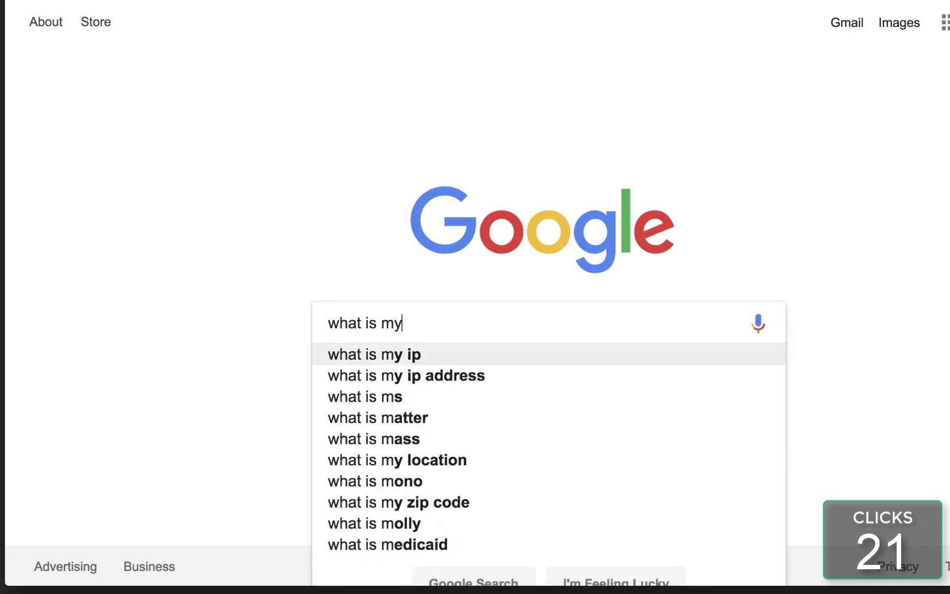
{"action": "key", "text": "Return"}
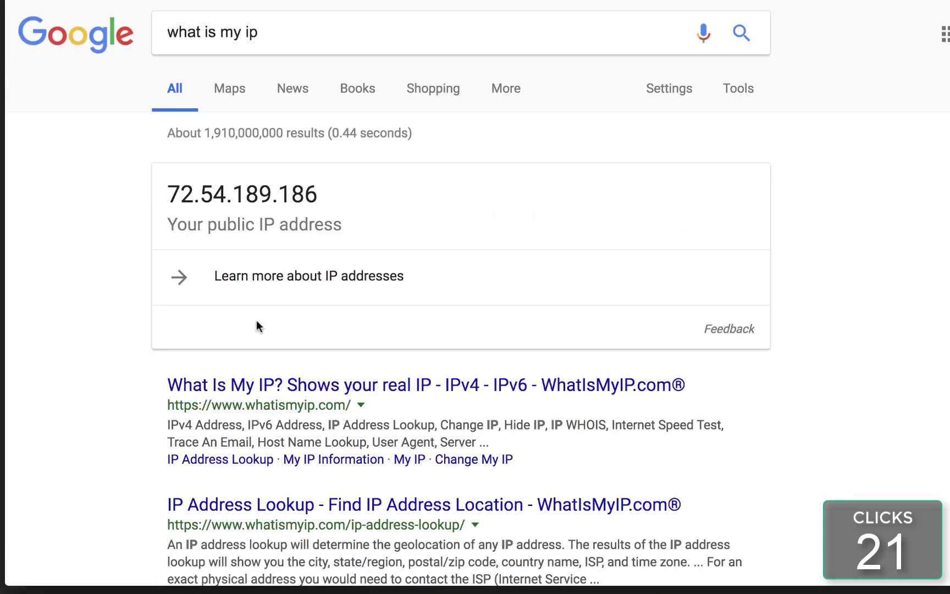
{"action": "left_click_drag", "start_coordinate": [322, 200], "coordinate": [172, 194]}
{"action": "key", "text": "super+c"}
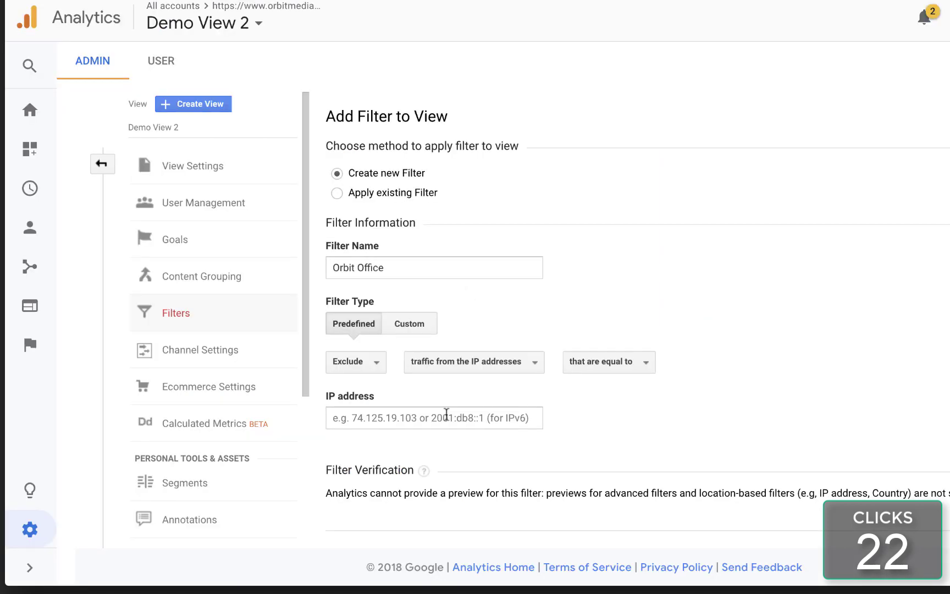
{"action": "left_click", "coordinate": [444, 417]}
{"action": "key", "text": "super+v"}
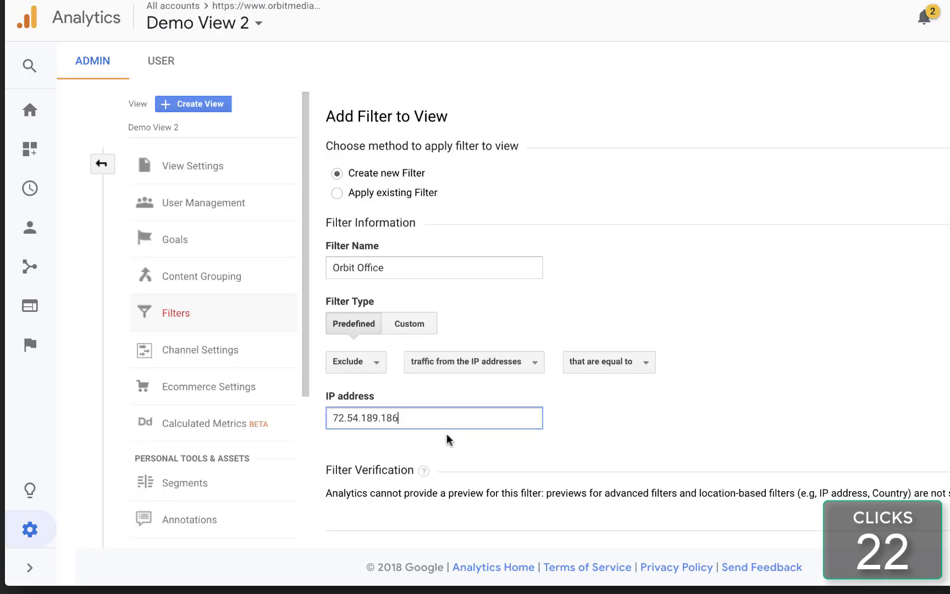
{"action": "scroll", "coordinate": [447, 438], "scroll_direction": "down", "scroll_amount": 2}
{"action": "left_click", "coordinate": [355, 466]}
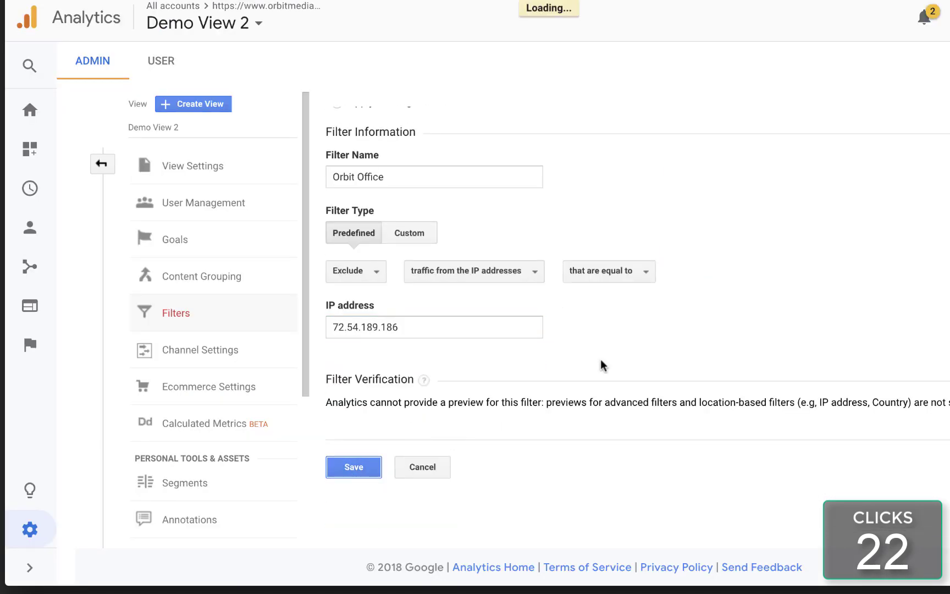
{"action": "left_click", "coordinate": [798, 221]}
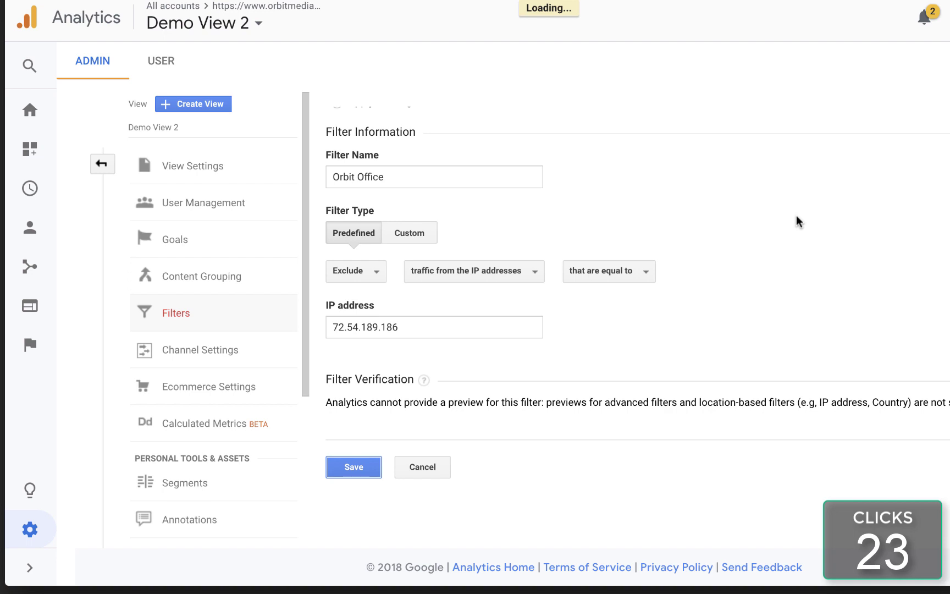